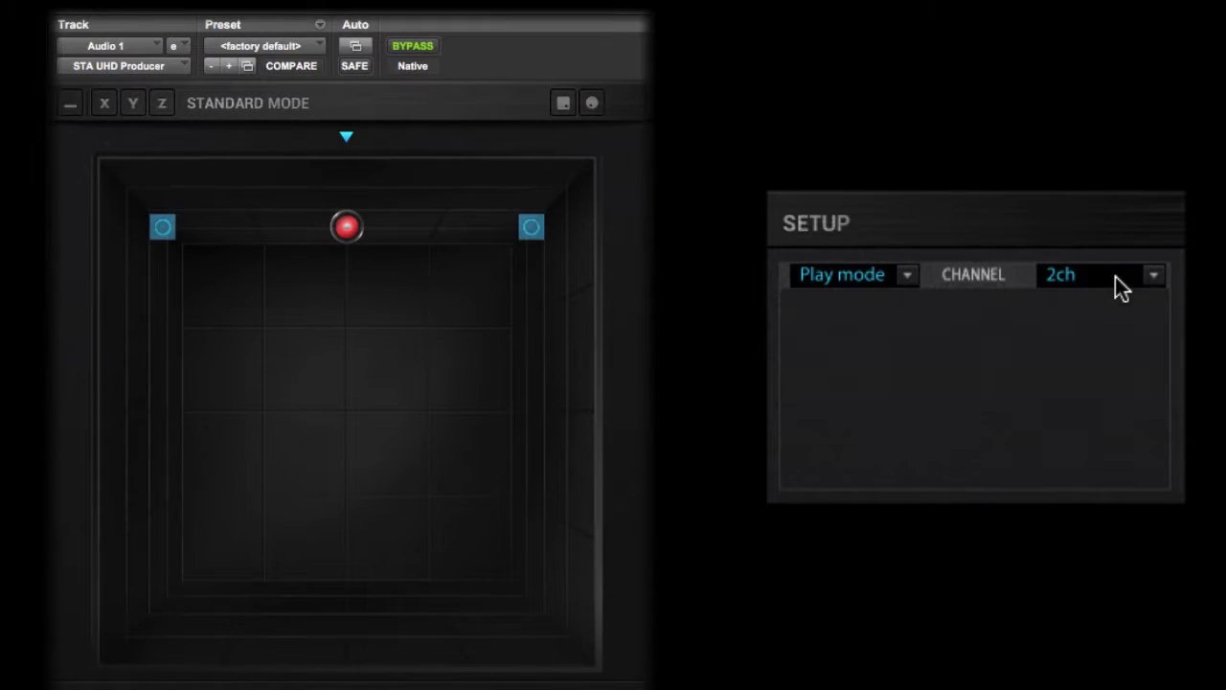
- Step the CHANNEL layout through 5.1ch, 7.1ch, 9.1ch and 10.2ch, finishing on 11.1ch
left_click(1115, 277)
left_click(1098, 324)
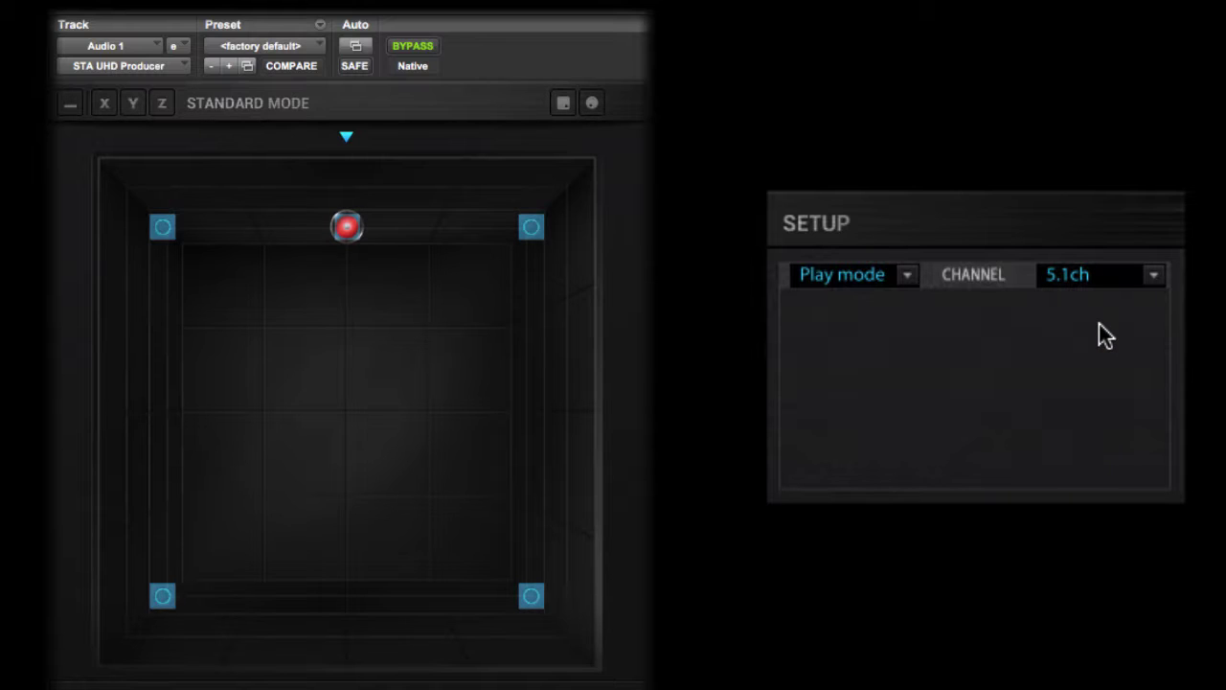
left_click(1091, 275)
left_click(1091, 348)
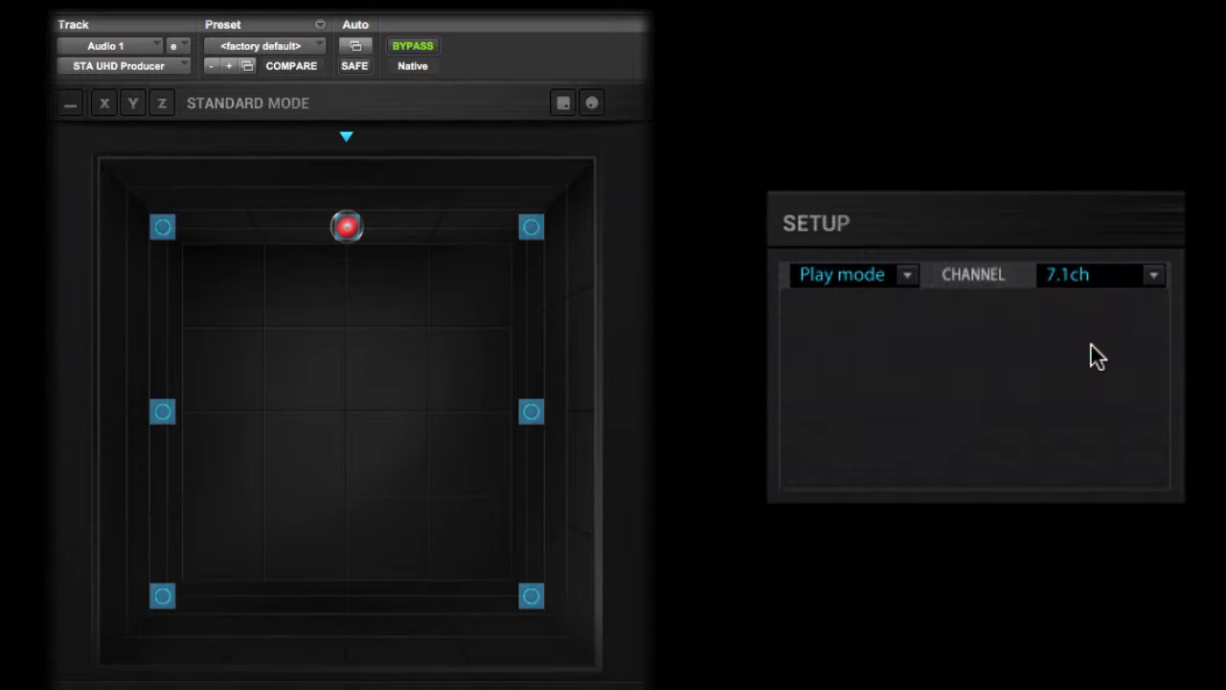
left_click(1102, 277)
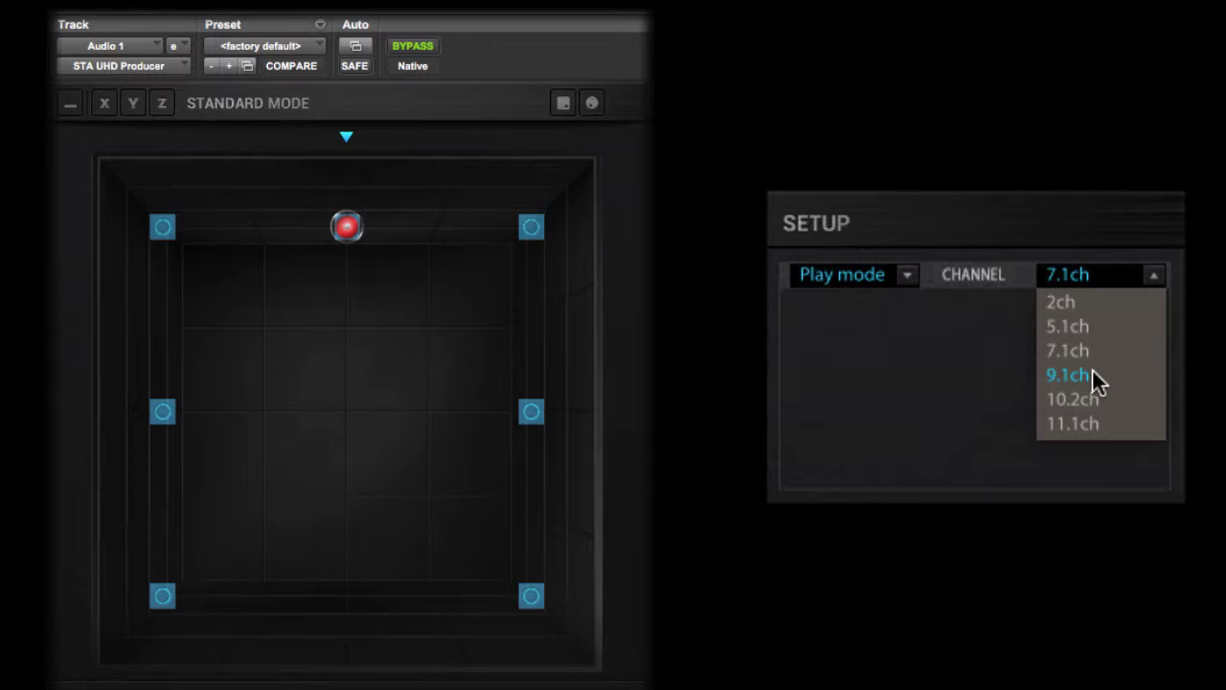
left_click(1095, 377)
left_click(1098, 277)
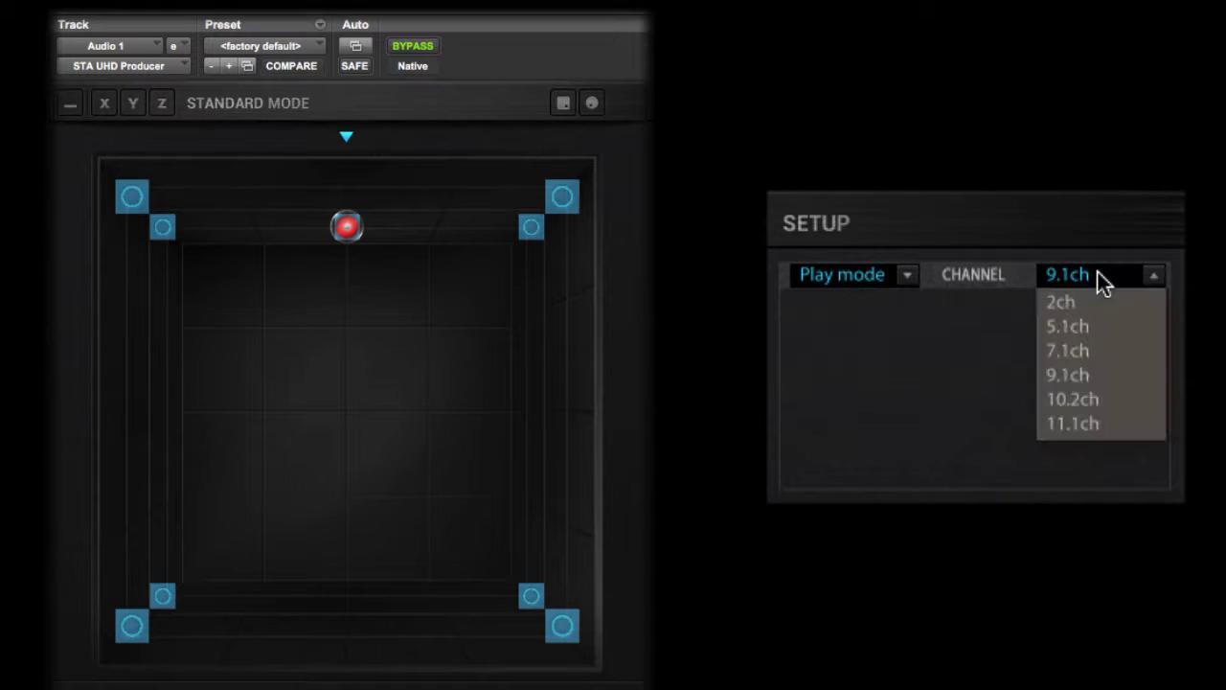
left_click(1100, 394)
left_click(1095, 278)
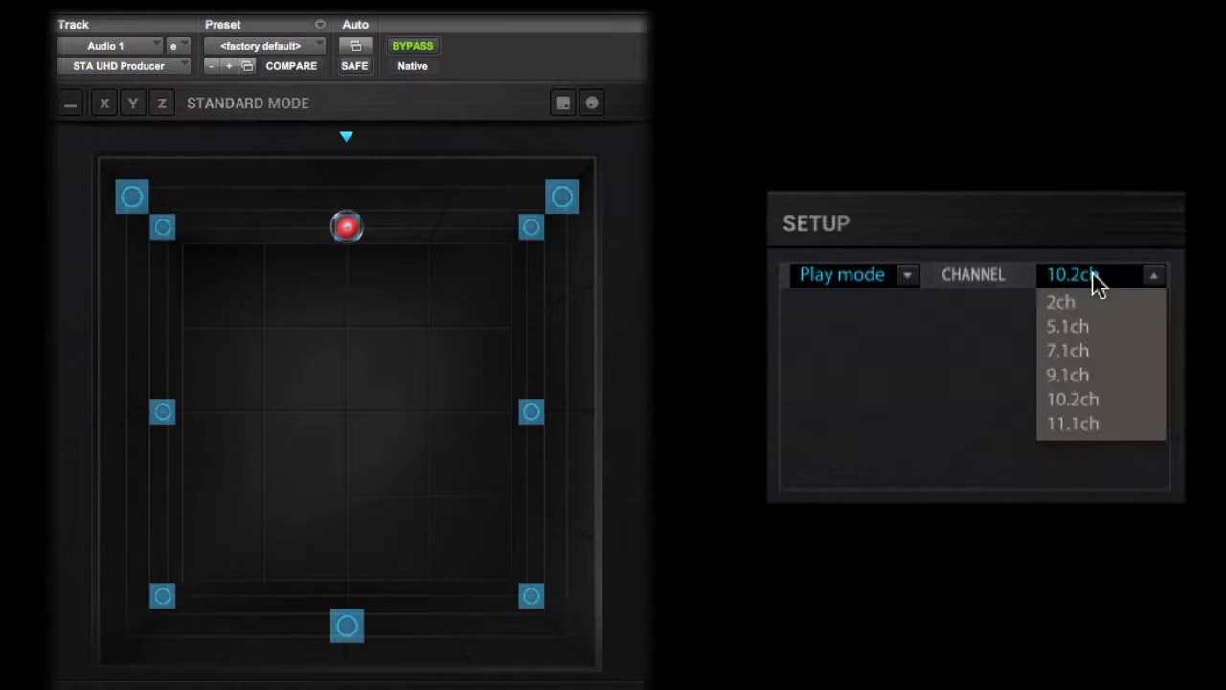
left_click(1096, 422)
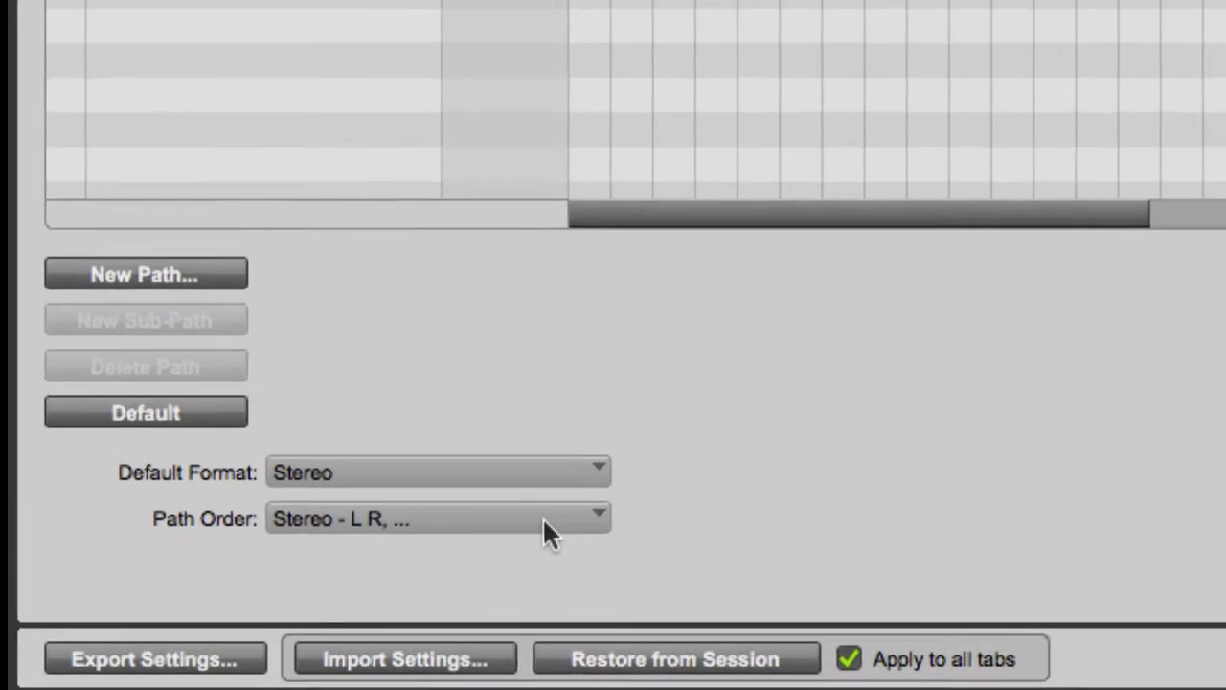
- Review the Path Order channel order, then create the 7.1 output path with default assignments
left_click(402, 586)
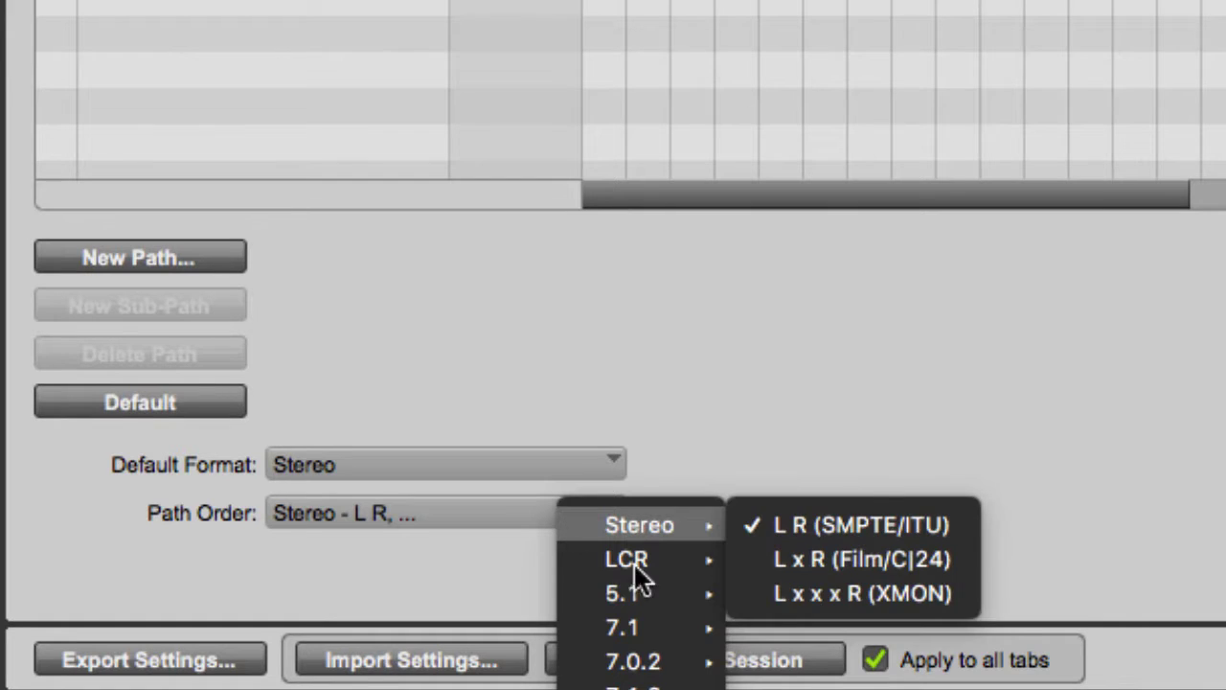
mouse_move(657, 622)
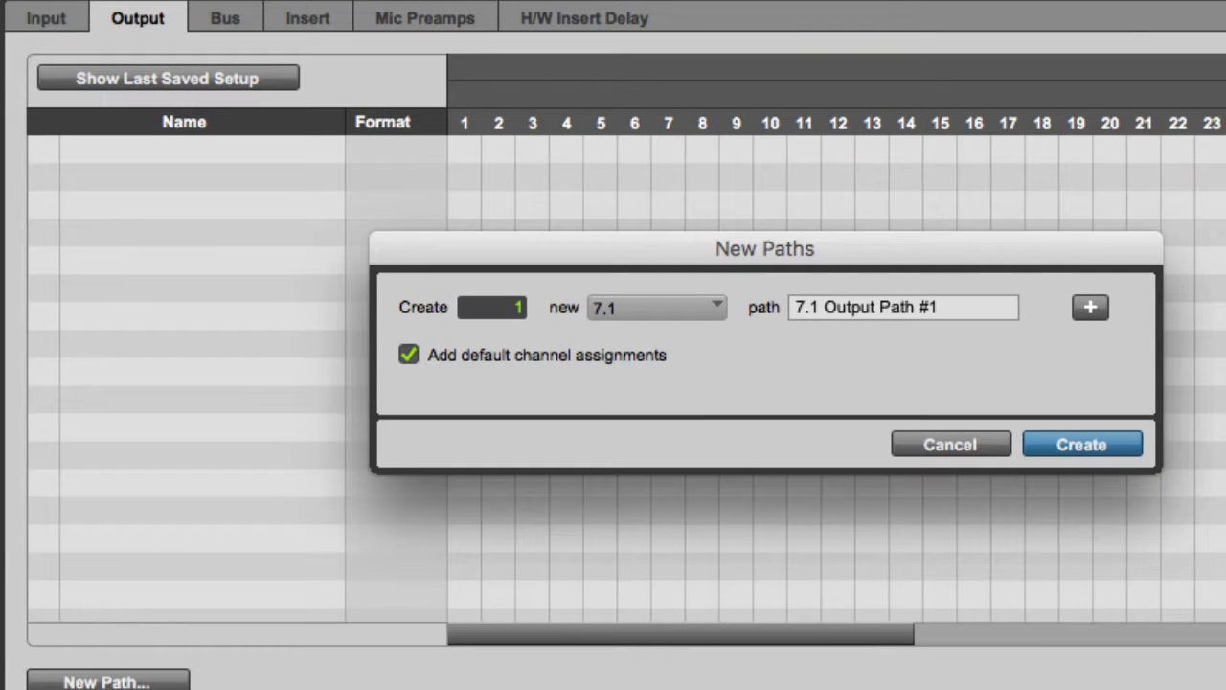
key("Return")
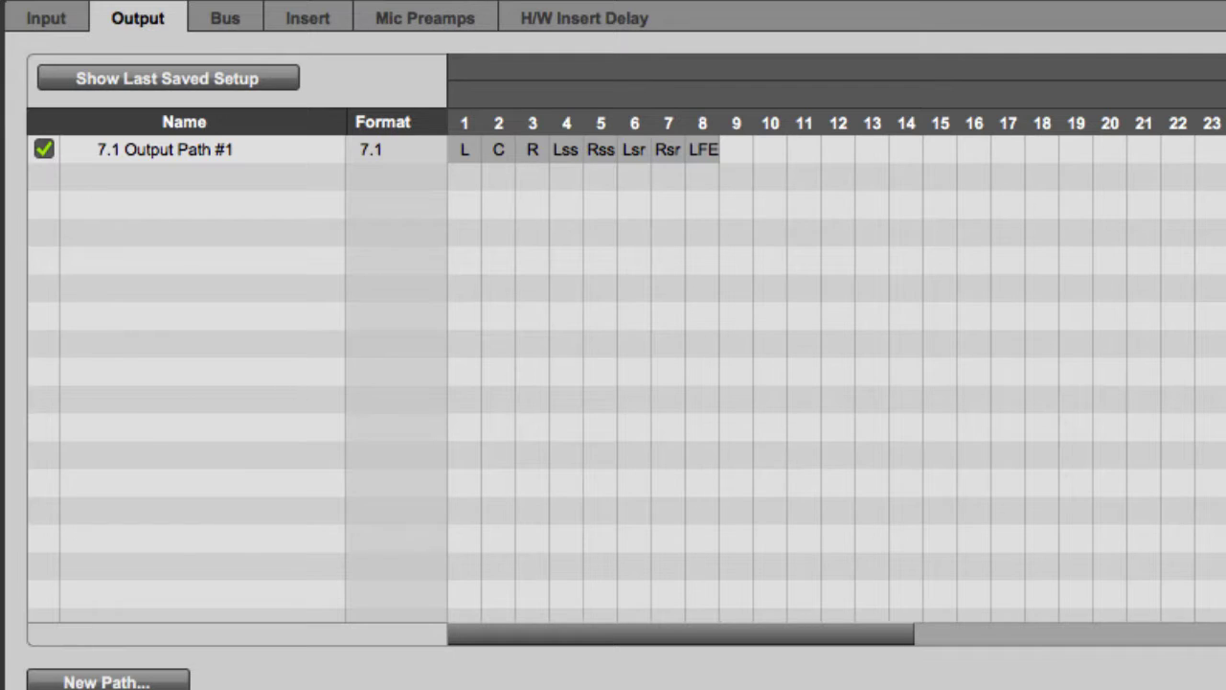
- On the Bus page, create stereo, 5.1 and mono sub-paths, with mono ordered last
left_click(224, 23)
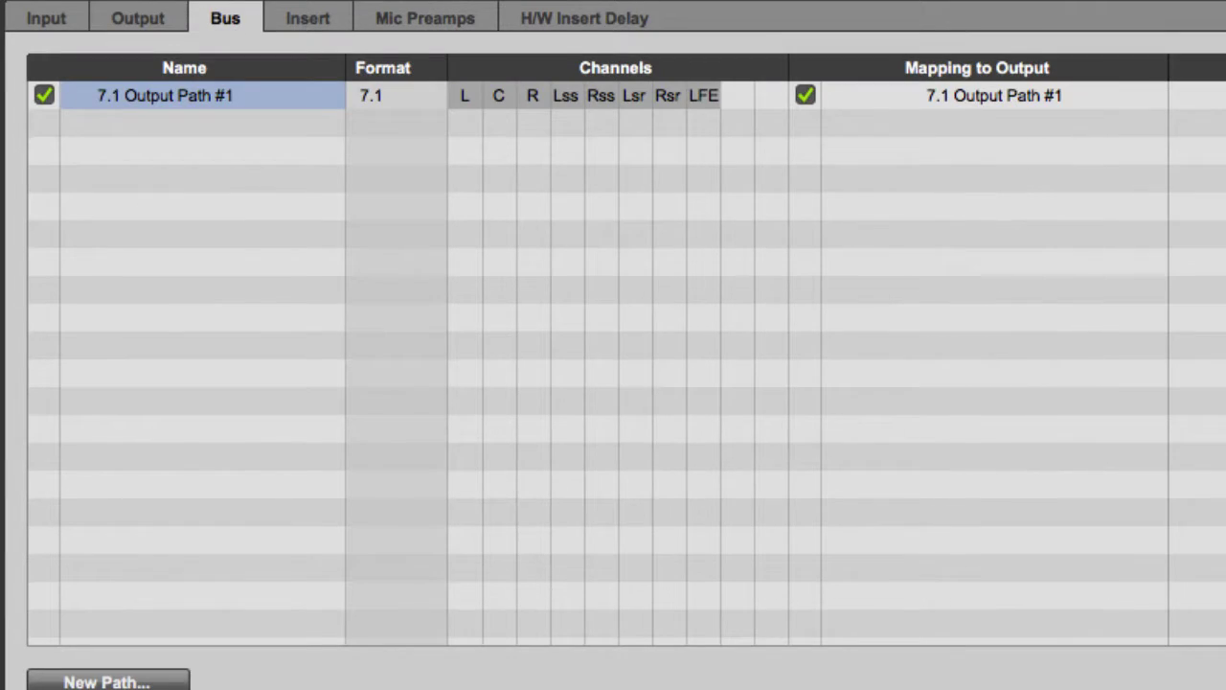
left_click(668, 320)
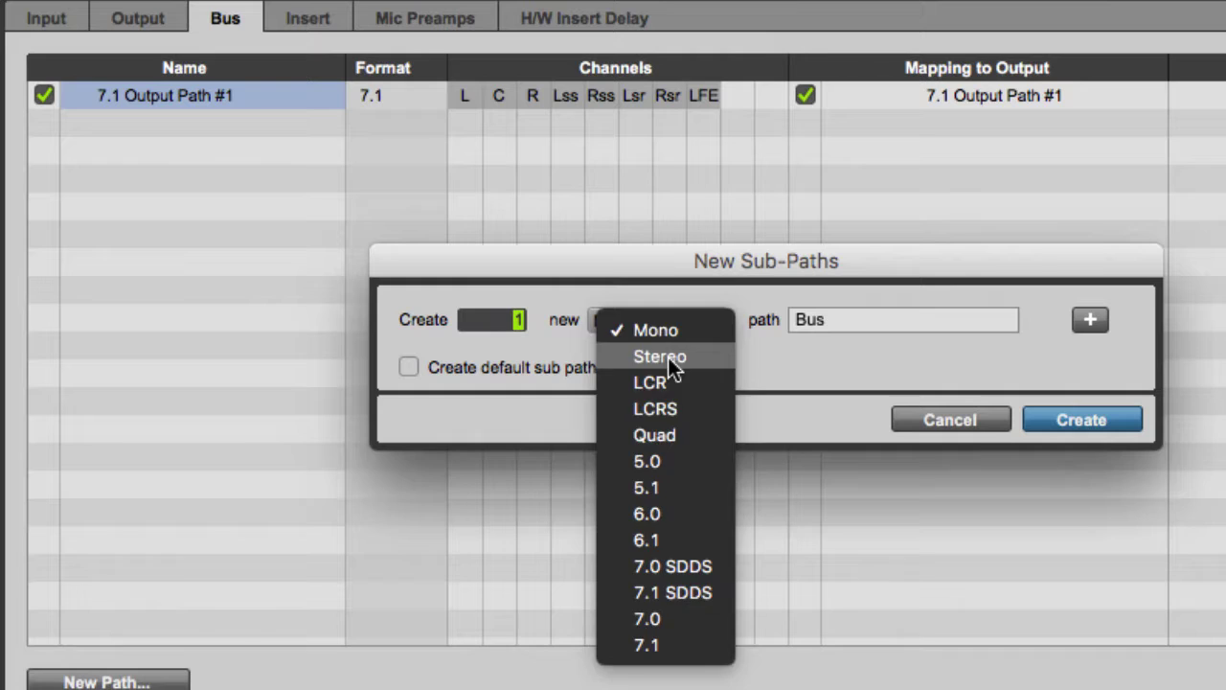
left_click(667, 354)
left_click(1089, 320)
left_click(616, 365)
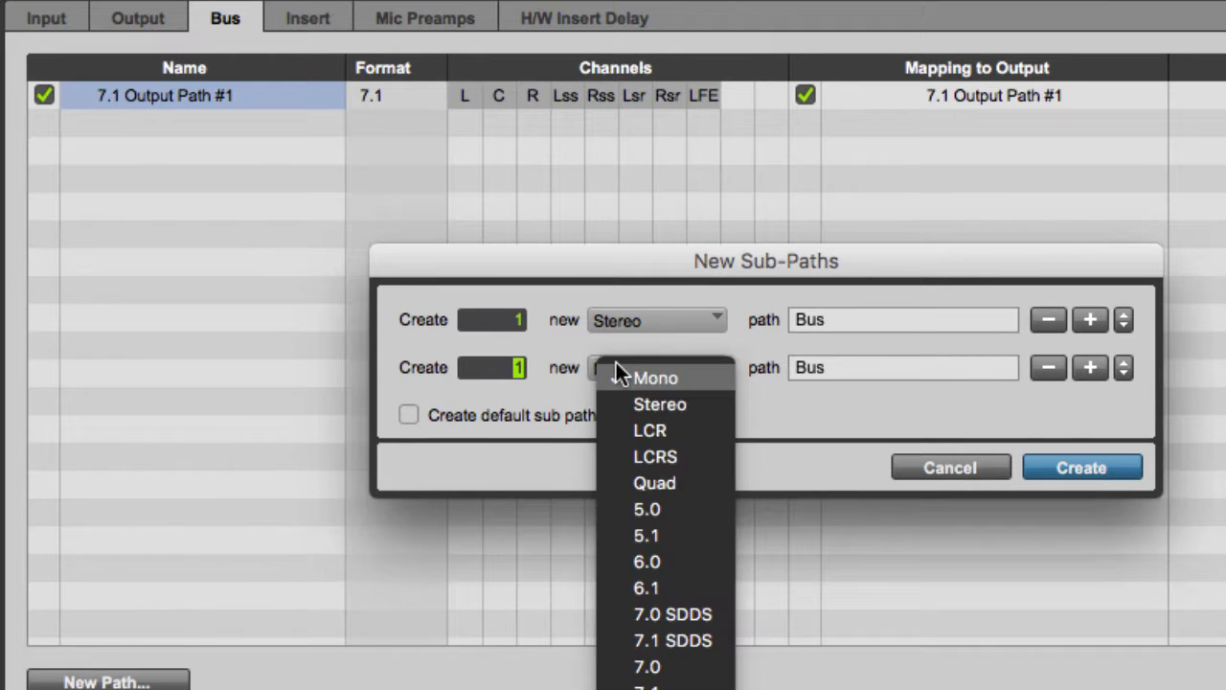
left_click(640, 534)
left_click(1090, 320)
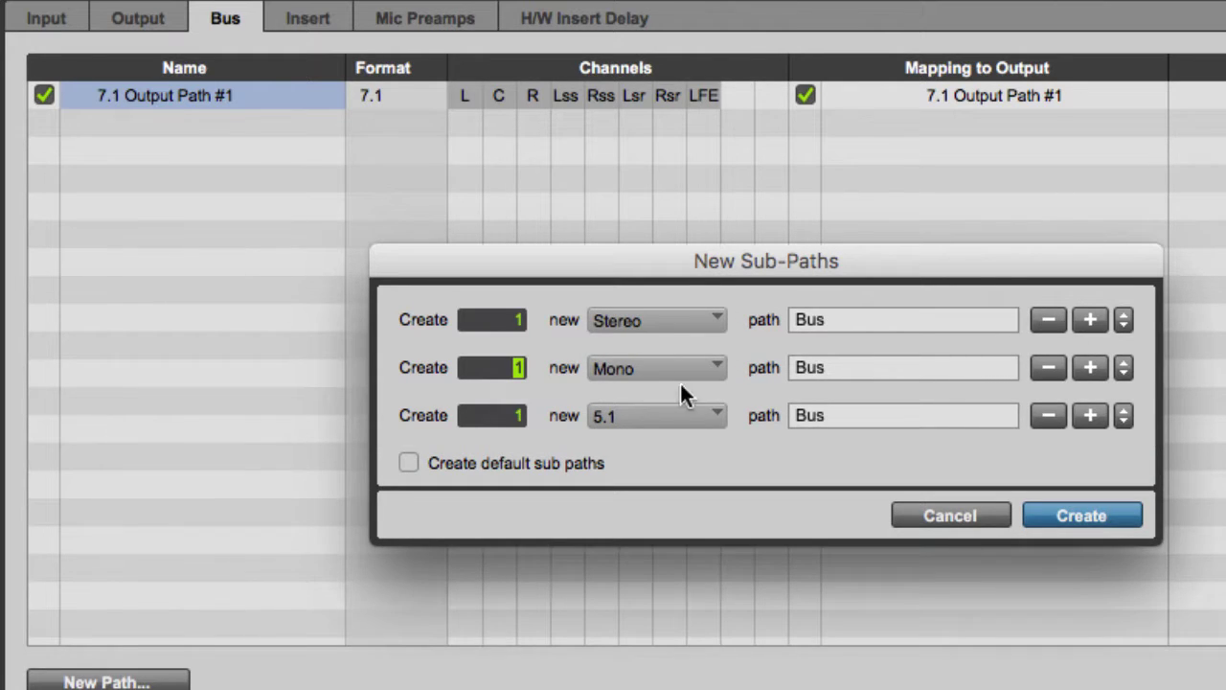
left_click_drag(1117, 381, 1119, 424)
left_click(1116, 517)
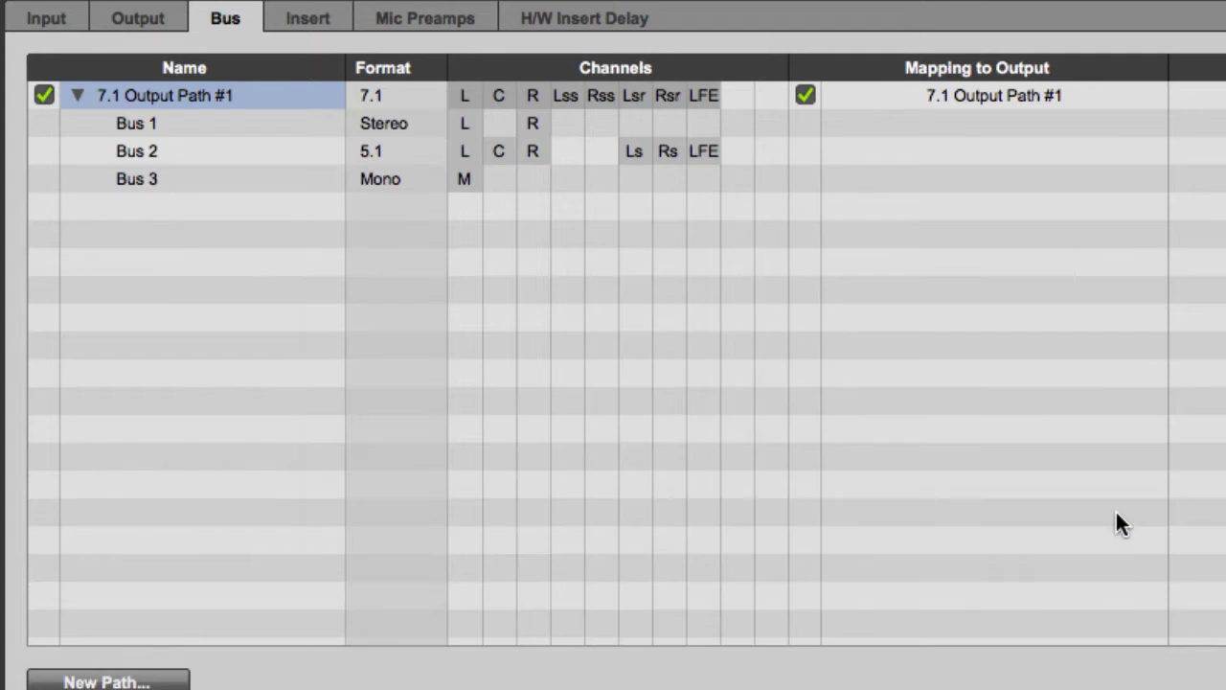
- Rename the three new buses Stereo, 5.1 and LFE Only
double_click(199, 121)
type("Stereo")
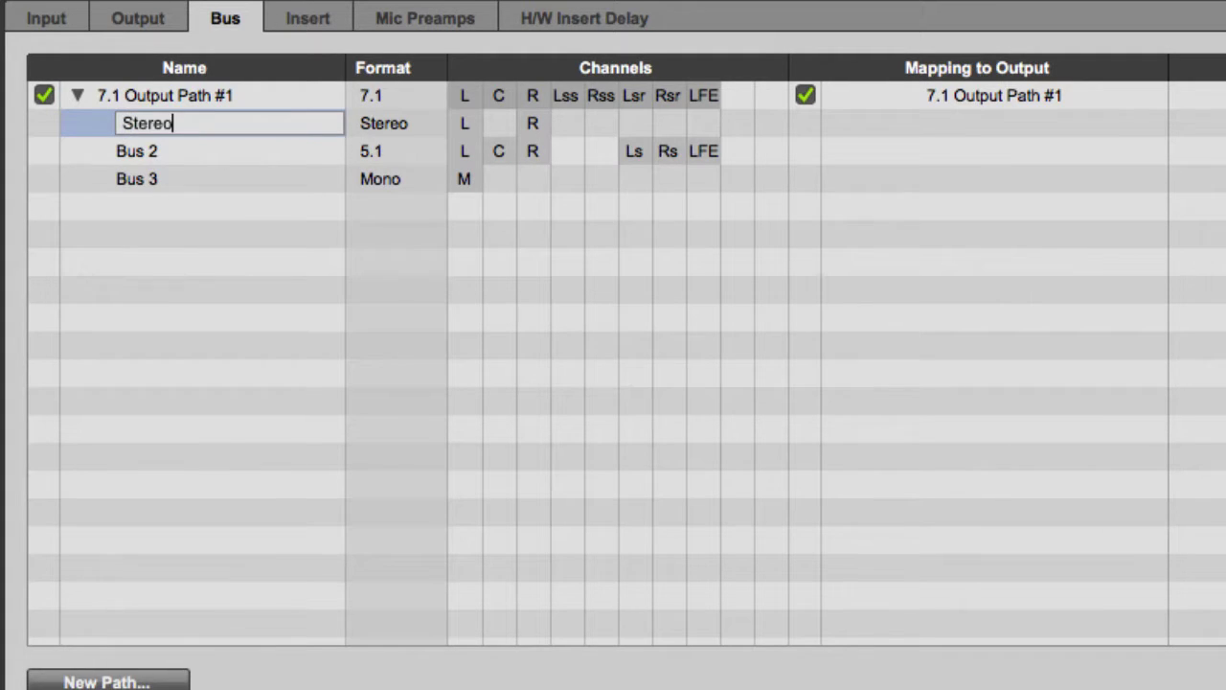
key("Tab")
type("5.1")
key("Tab")
type("LF")
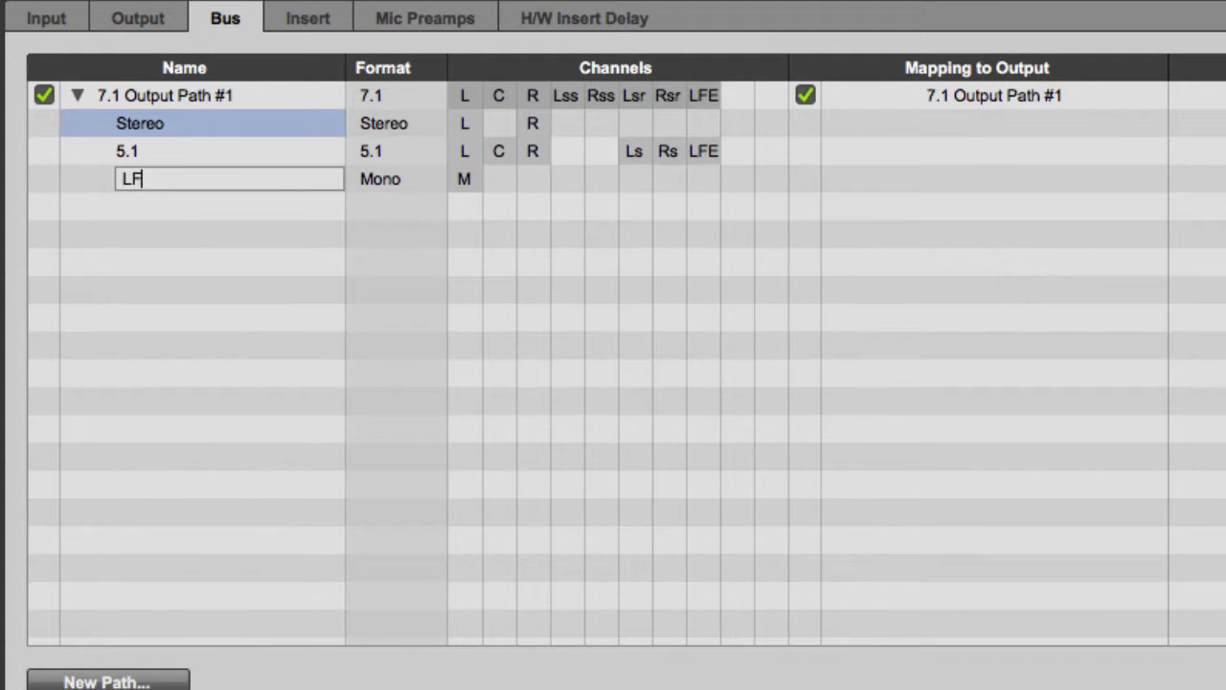
type("E Only")
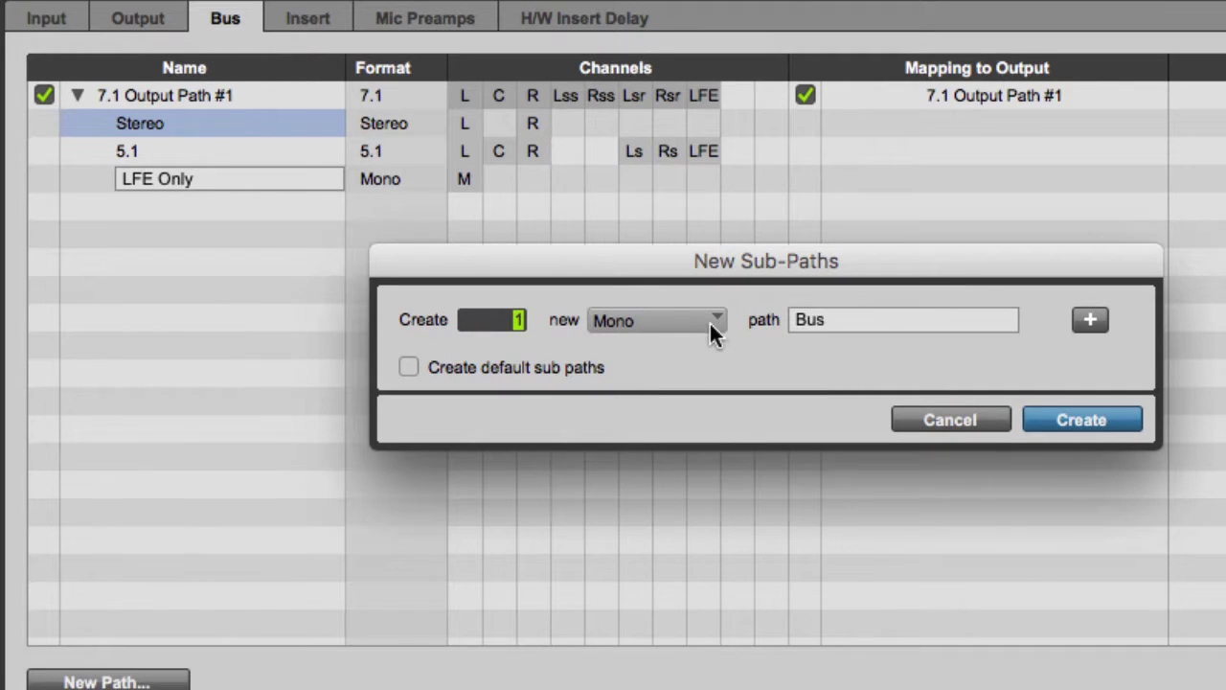
- Set the new sub-path format to 7.1 and name it STA Outputs 1-8
left_click(709, 320)
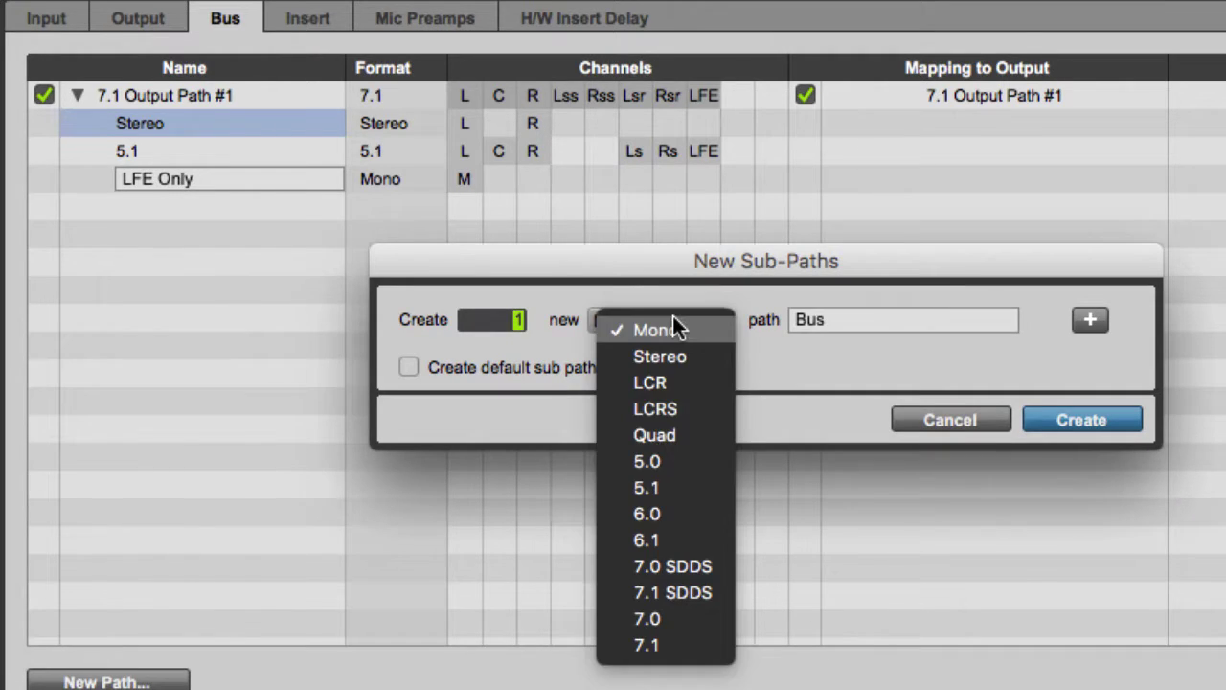
left_click(675, 644)
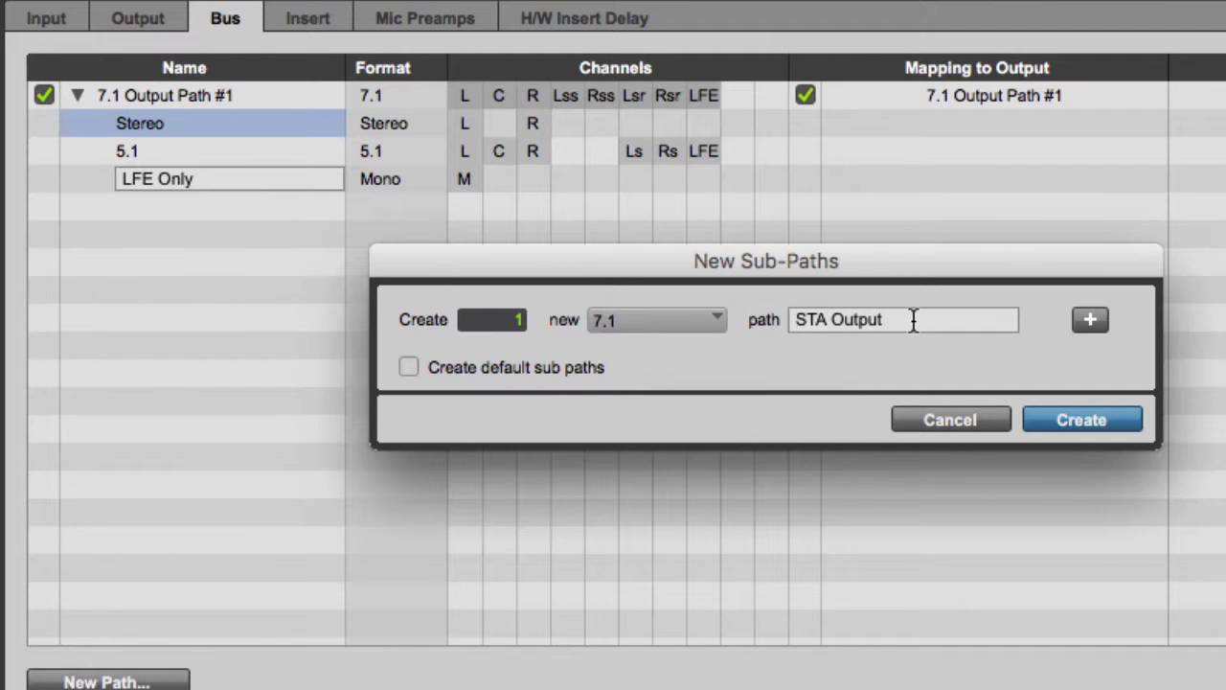
type("s 1")
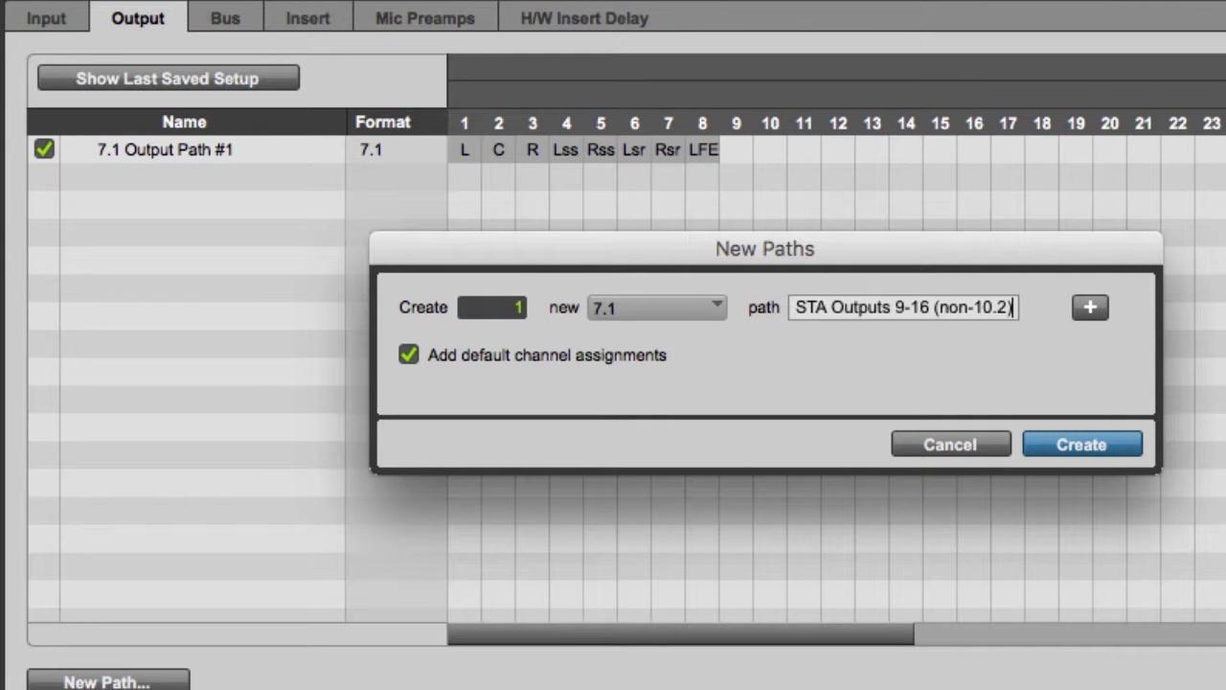
- Create the 7.1 output path STA Outputs 9-16 (non-10.2) on outputs 9-16
key("Return")
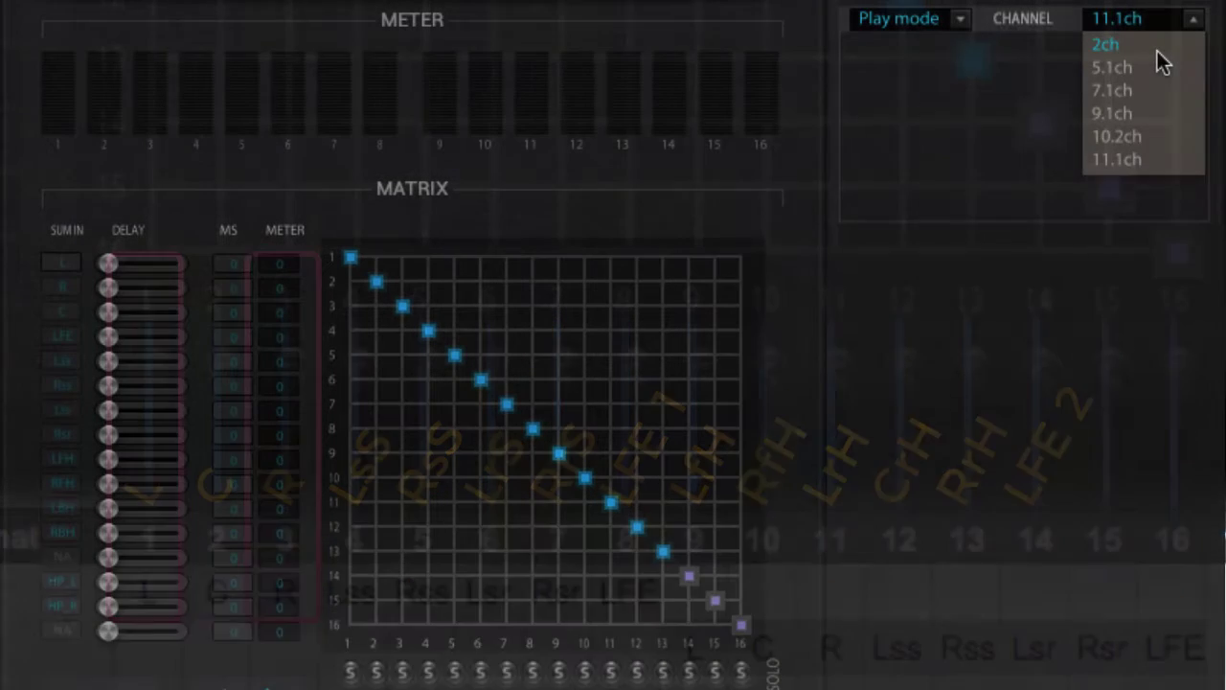
- Switch to 2ch, route R to output 3, and clear the row 3 matrix point
left_click(1162, 55)
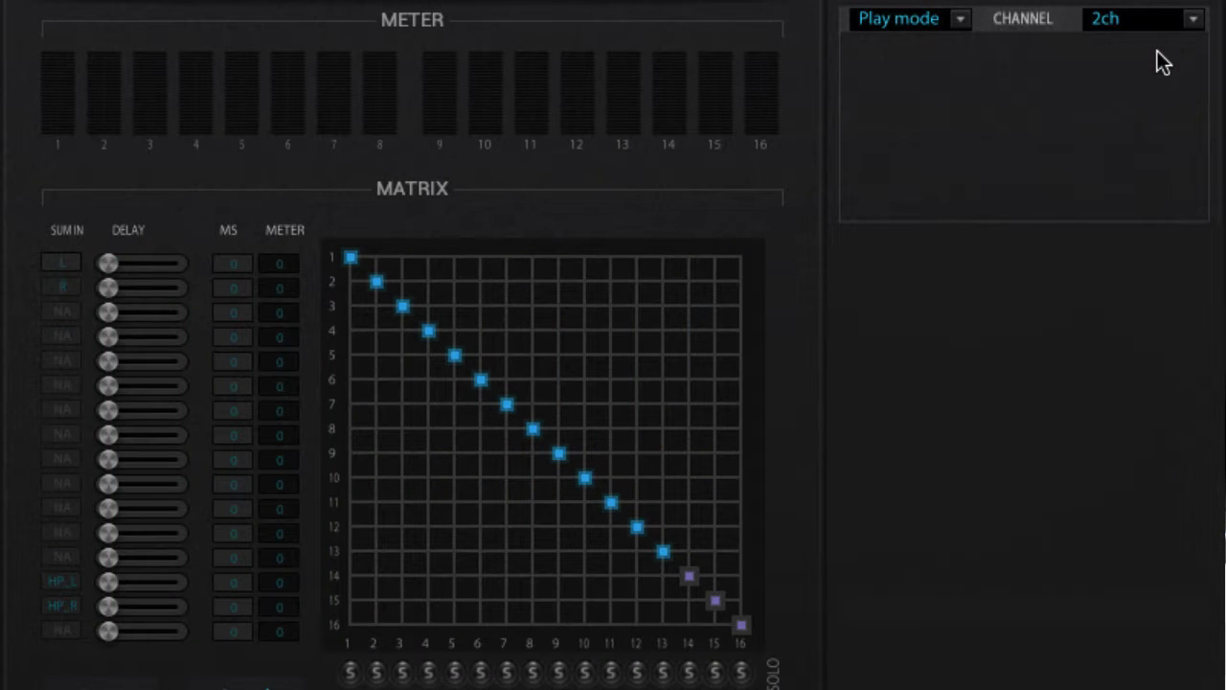
left_click(402, 281)
left_click(377, 306)
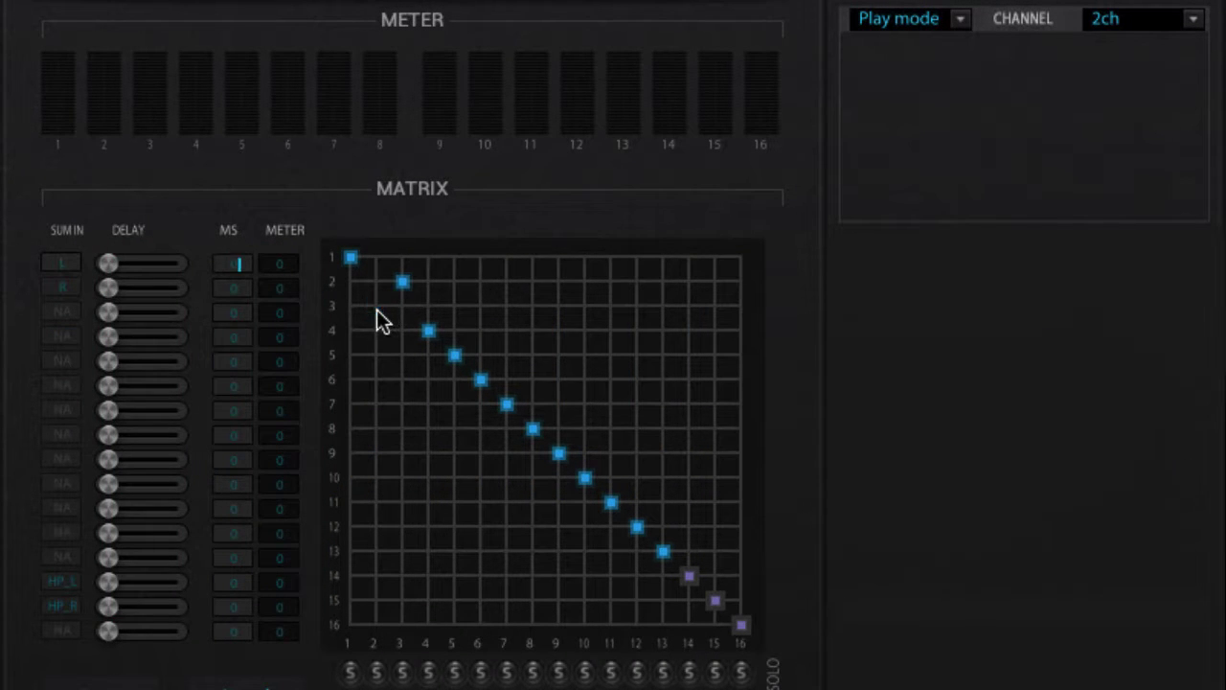
- Clear the remaining diagonal matrix points on rows 4 through 13
left_click(428, 330)
left_click(454, 355)
left_click(480, 379)
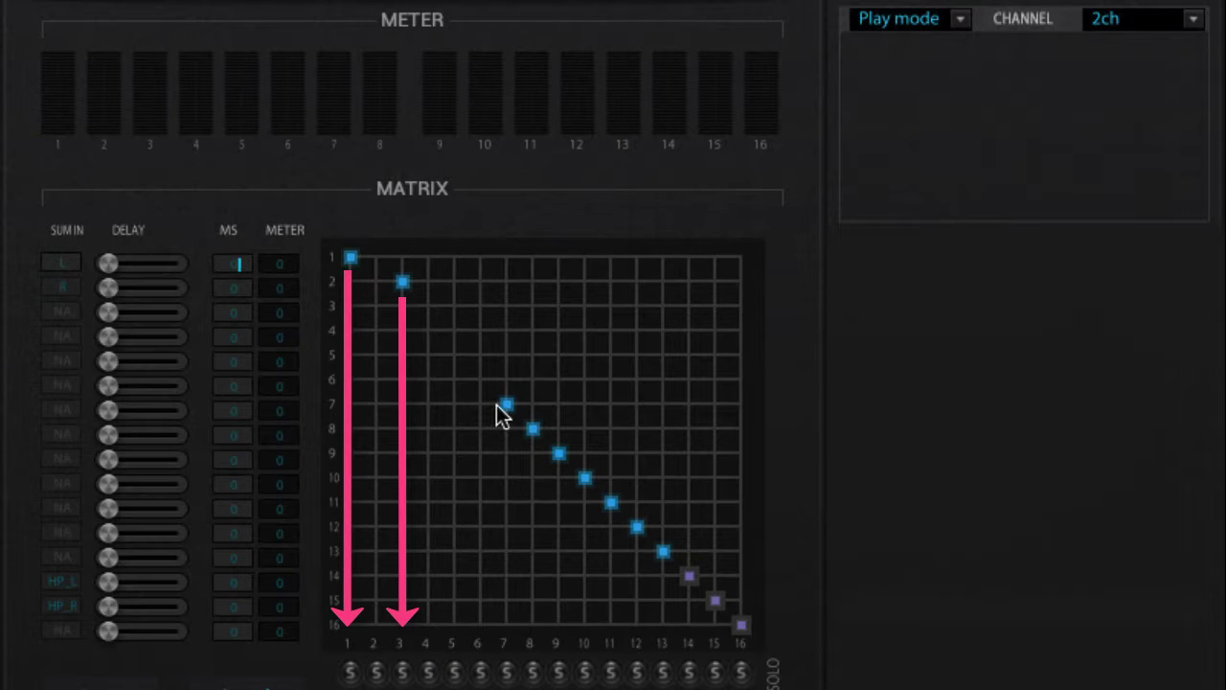
left_click(506, 403)
left_click(532, 428)
left_click(558, 453)
left_click(584, 477)
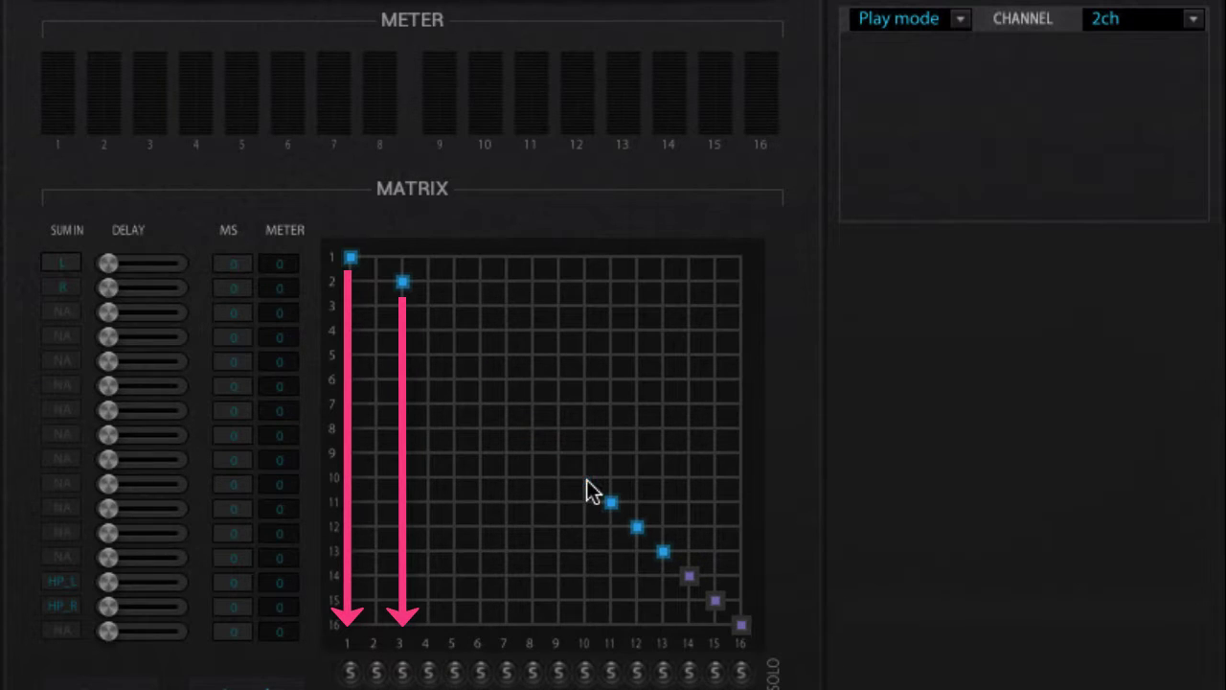
left_click(610, 502)
left_click(637, 527)
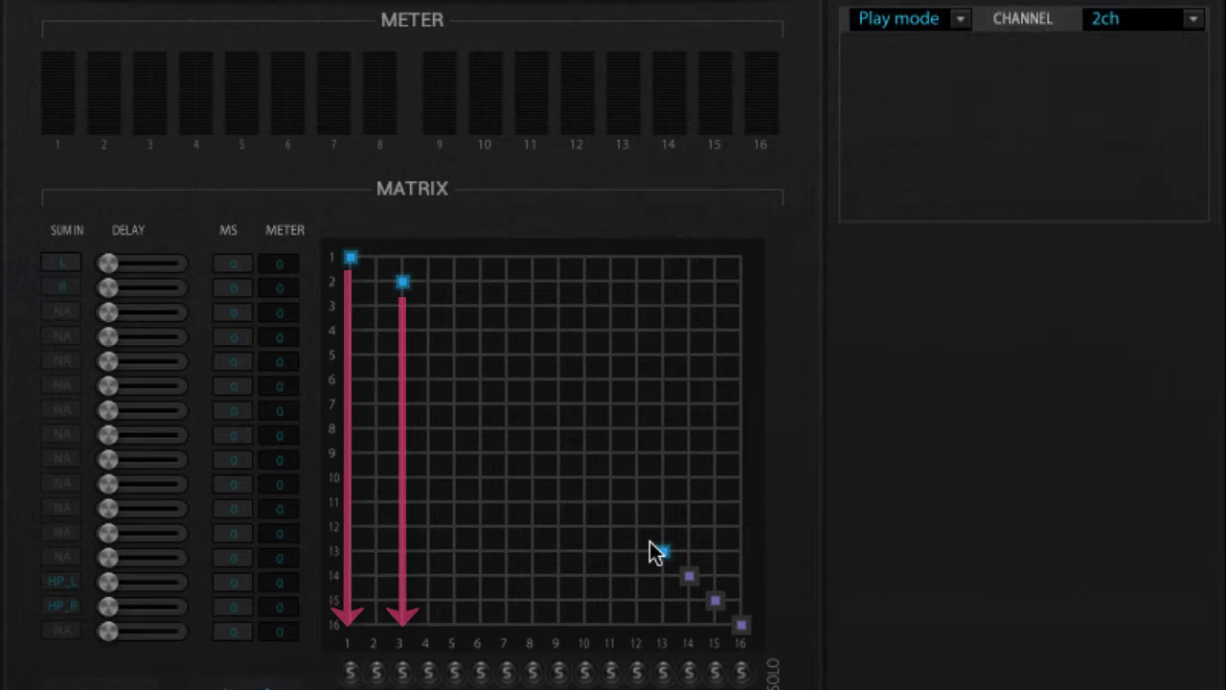
left_click(663, 551)
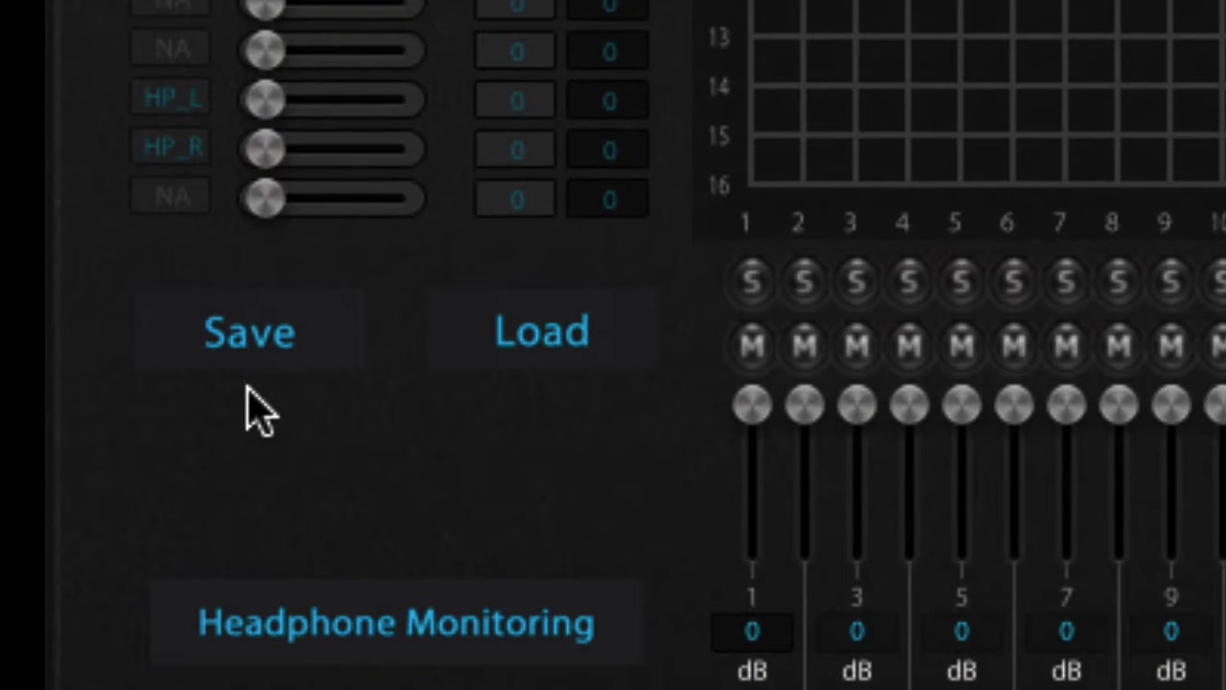
- Save the current matrix setup as a file named Stereo
left_click(251, 375)
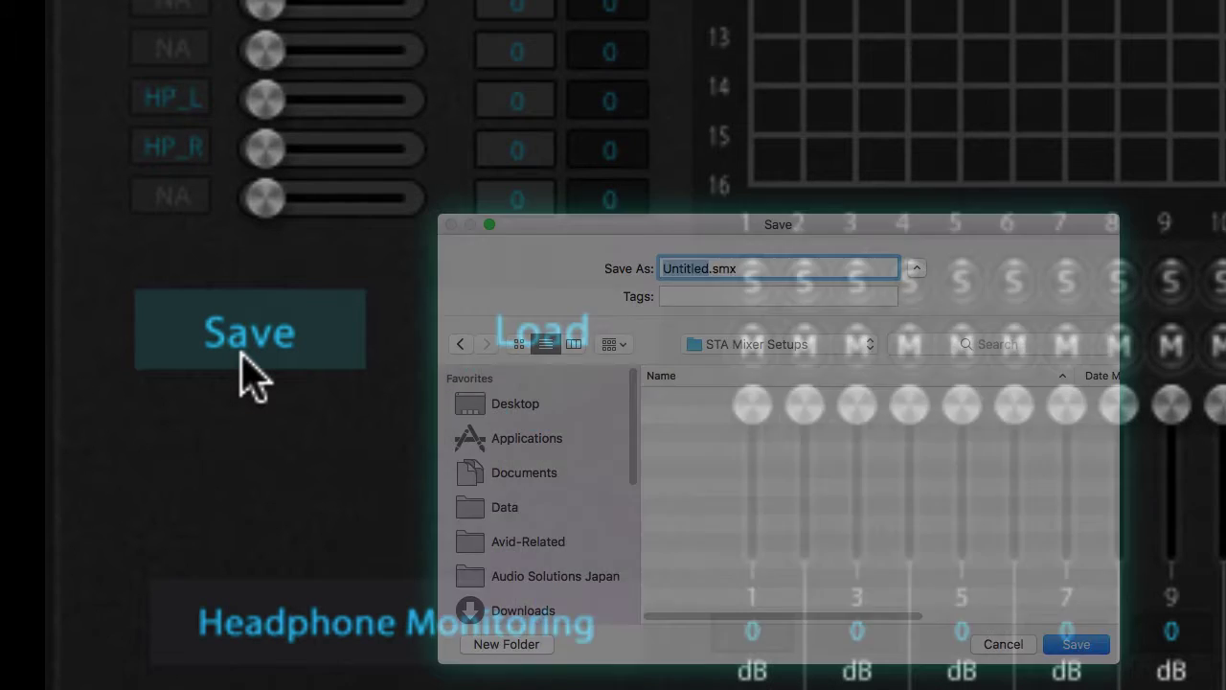
type("Stereo")
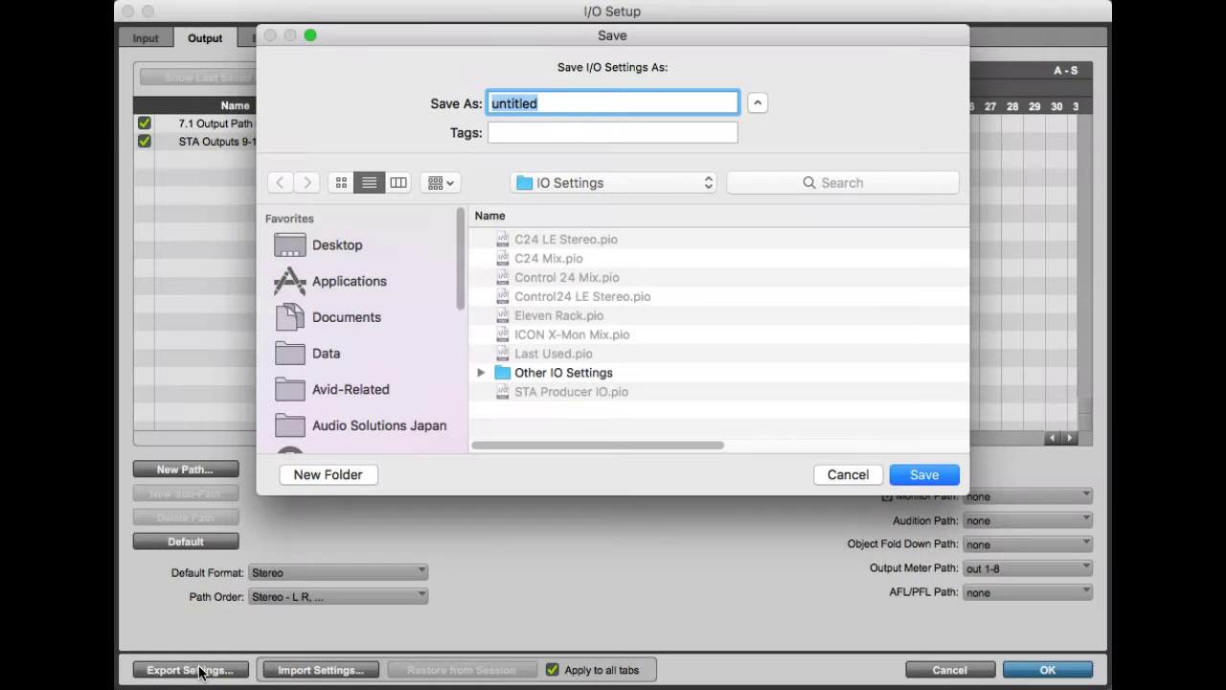
- Export the I/O settings file as 'STA UHD Producer IO (non-10.2)'
type("STA UHD Producer IO")
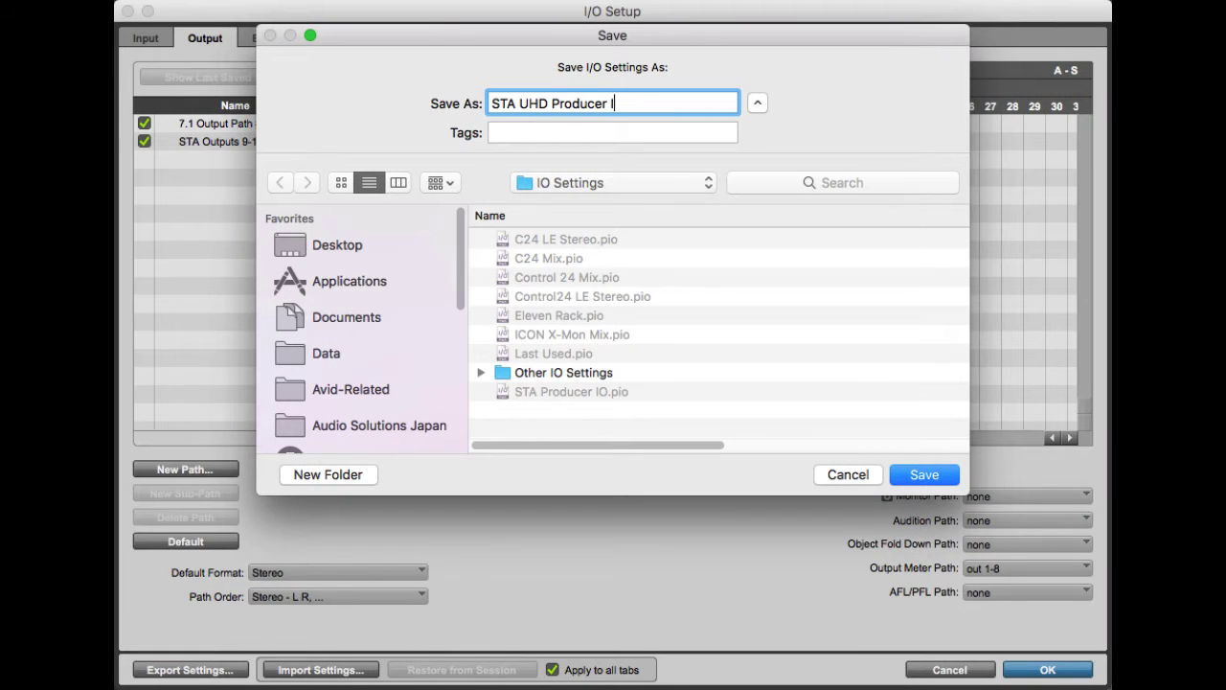
type(" (non-10.2)")
key("Return")
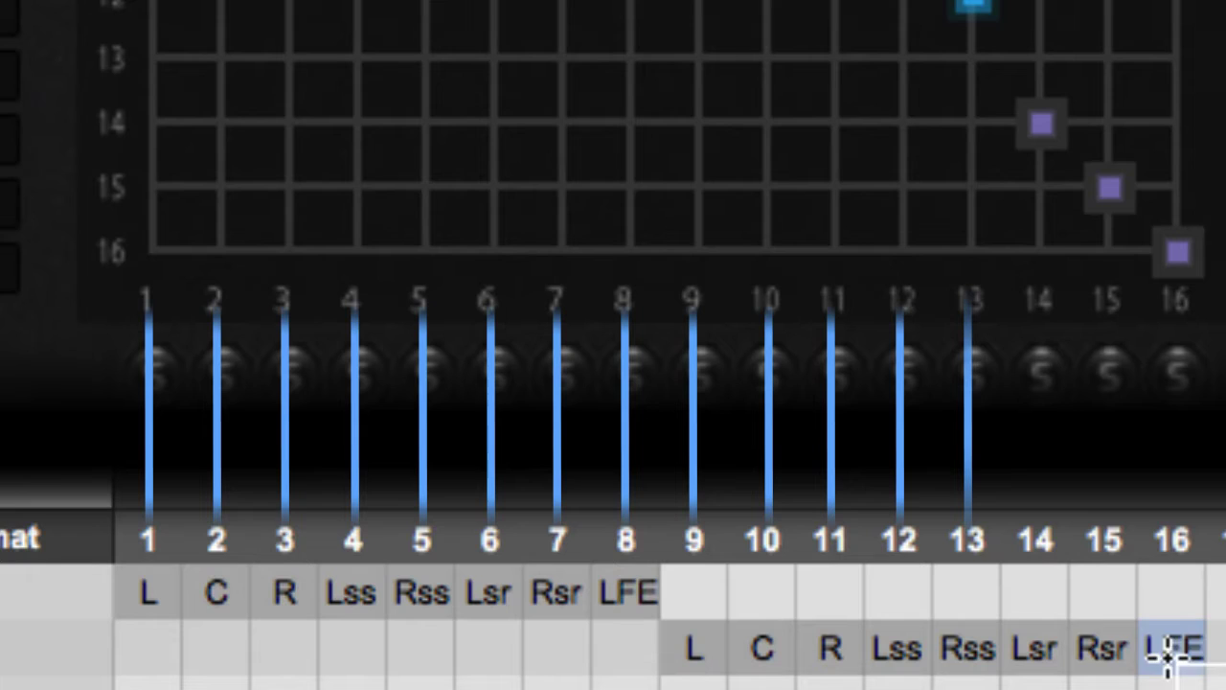
- Move the second path's Rss, Lsr, Rsr and LFE one output right, leaving output 13 empty
mouse_move(1191, 644)
left_mouse_down()
mouse_move(993, 618)
mouse_move(980, 635)
mouse_move(1030, 671)
left_mouse_up()
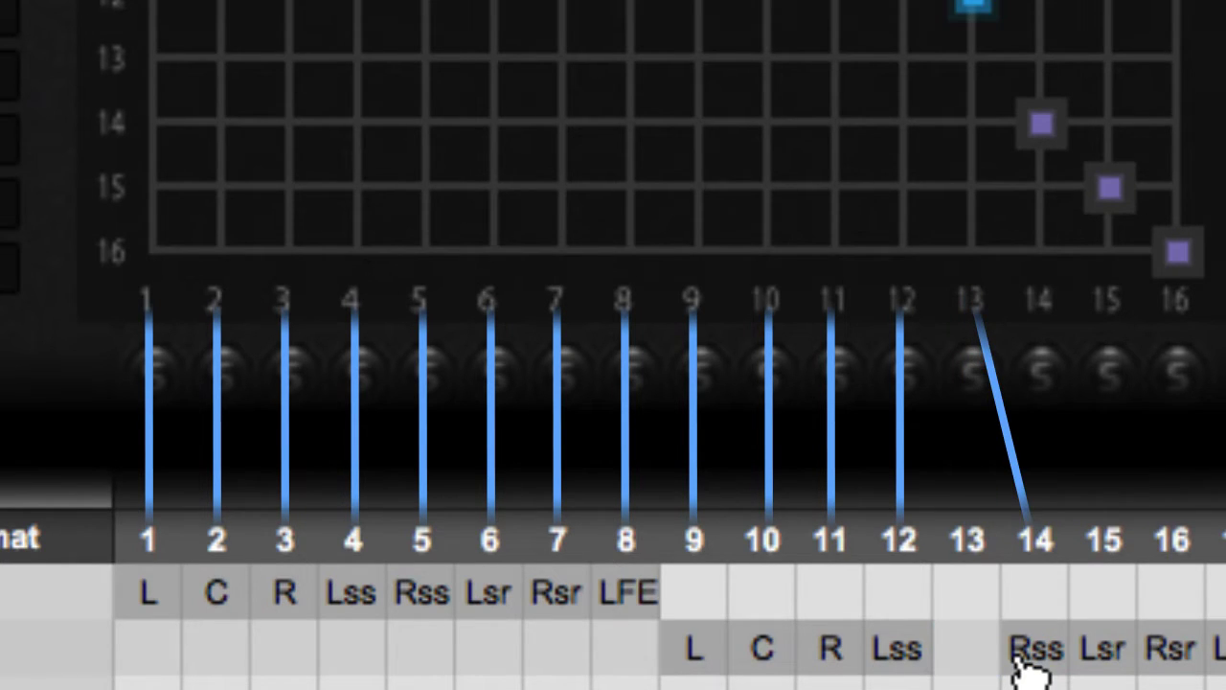